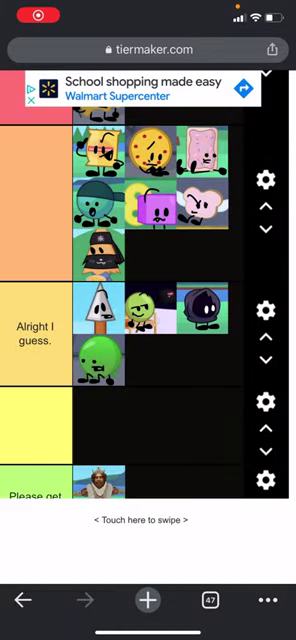
scroll(148, 300, "up", 1)
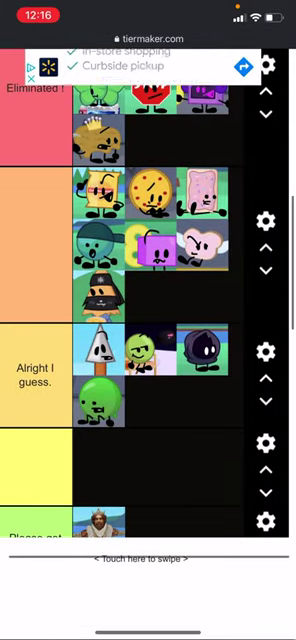
scroll(148, 300, "down", 3)
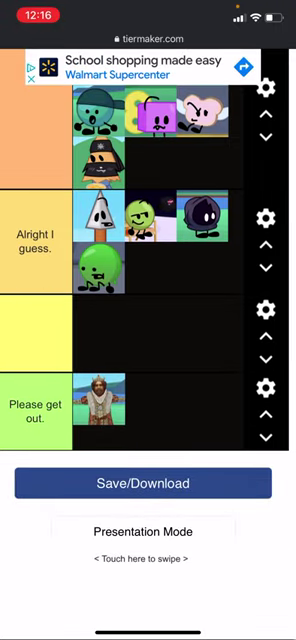
Delete the 'Alright I guess.' text from the light-orange tier label, leaving it blank.
left_click(34, 241)
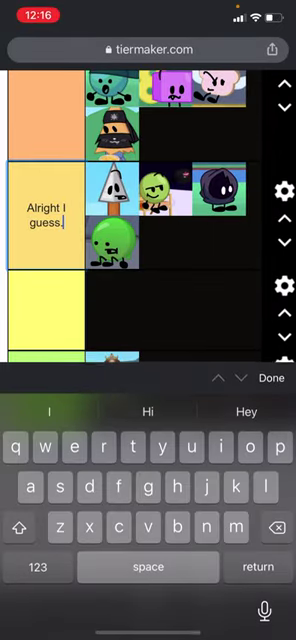
key("BackSpace")
key("BackSpace")
key("BackSpace")
key("BackSpace")
key("BackSpace")
key("BackSpace")
key("BackSpace")
key("BackSpace")
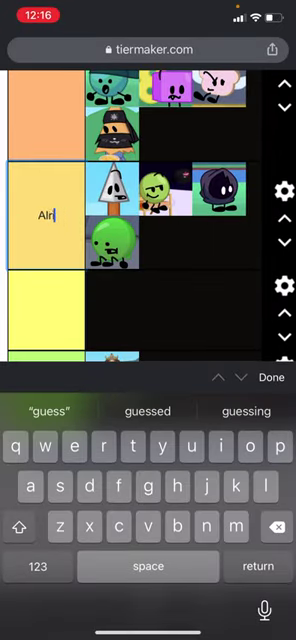
key("BackSpace")
key("BackSpace")
key("BackSpace")
left_click(271, 377)
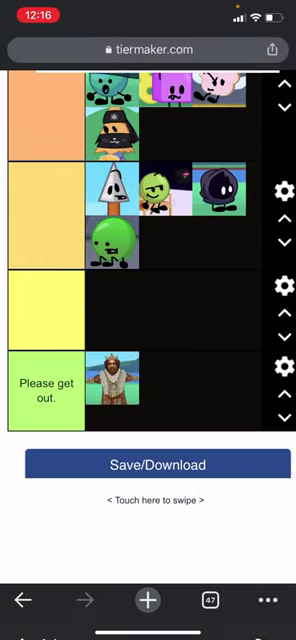
left_click_drag(148, 632, 148, 420)
left_click_drag(80, 300, 150, 300)
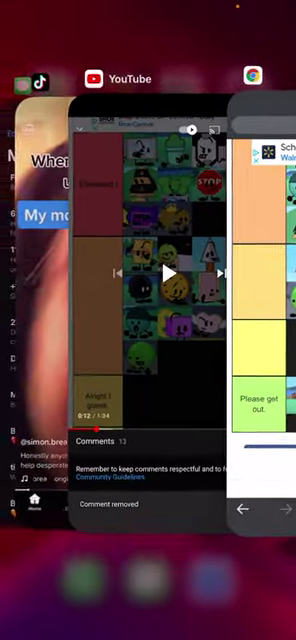
left_click(150, 300)
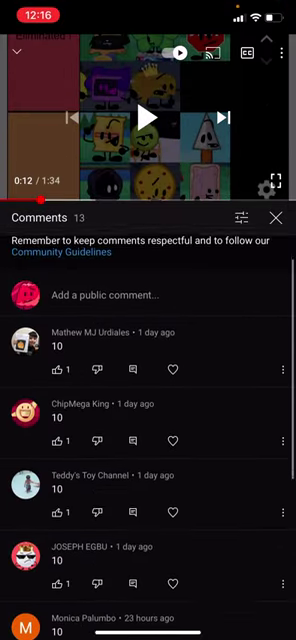
scroll(148, 450, "down", 2)
scroll(148, 450, "down", 3)
scroll(148, 420, "down", 2)
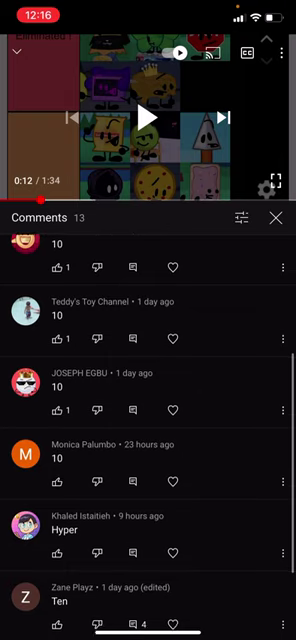
scroll(148, 420, "down", 2)
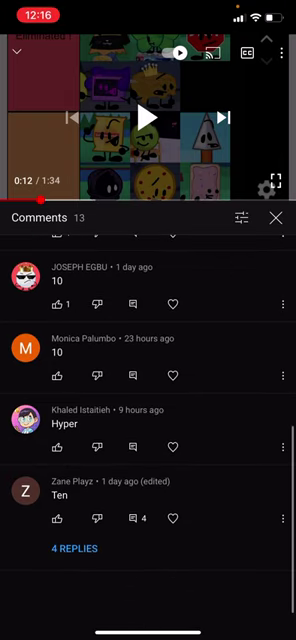
left_click_drag(148, 632, 148, 400)
left_click_drag(100, 300, 150, 300)
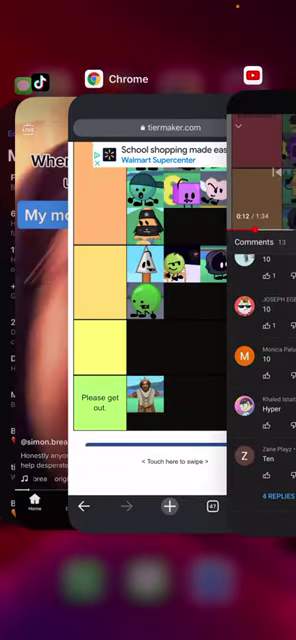
left_click(150, 300)
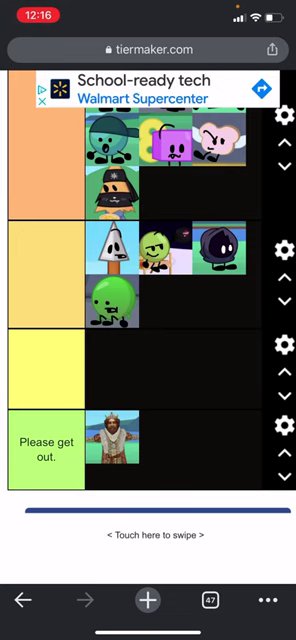
scroll(148, 300, "up", 1)
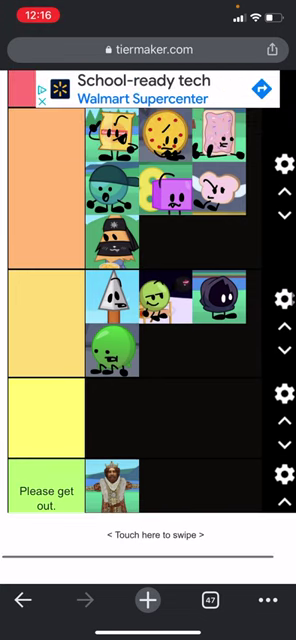
left_click_drag(148, 630, 148, 400)
left_click_drag(80, 350, 220, 350)
left_click(143, 357)
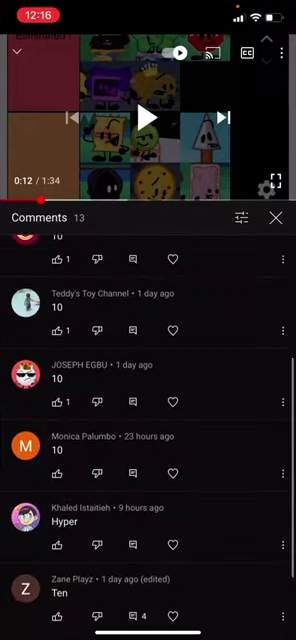
scroll(148, 400, "up", 2)
scroll(148, 400, "down", 2)
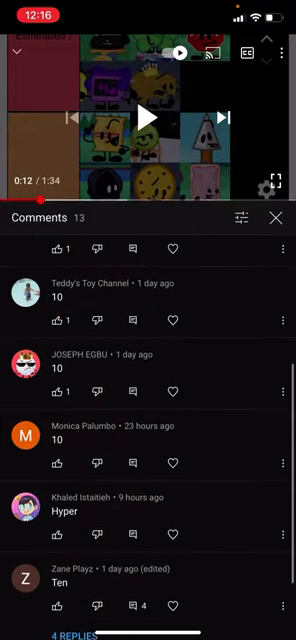
scroll(148, 400, "down", 2)
left_click_drag(148, 632, 148, 400)
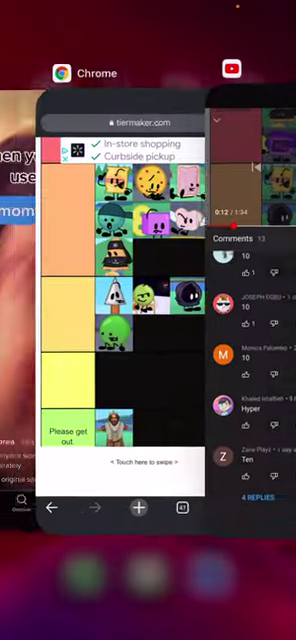
Back in the browser tier list, move the green ball, dark character and cone into the orange tier.
left_click(120, 300)
scroll(148, 300, "up", 2)
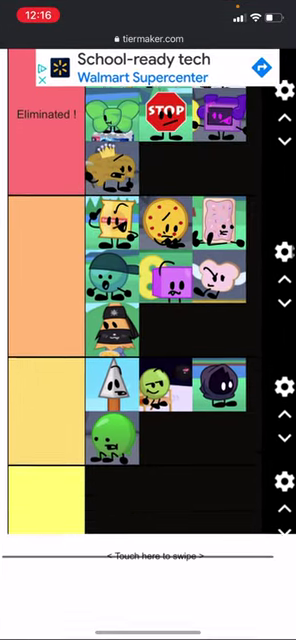
scroll(148, 300, "up", 2)
left_click_drag(167, 460, 150, 235)
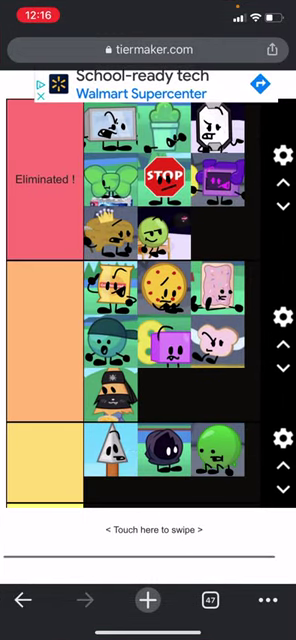
left_click_drag(220, 447, 163, 392)
left_click_drag(163, 447, 218, 392)
mouse_move(111, 447)
left_mouse_down()
mouse_move(100, 386)
mouse_move(111, 460)
left_mouse_up()
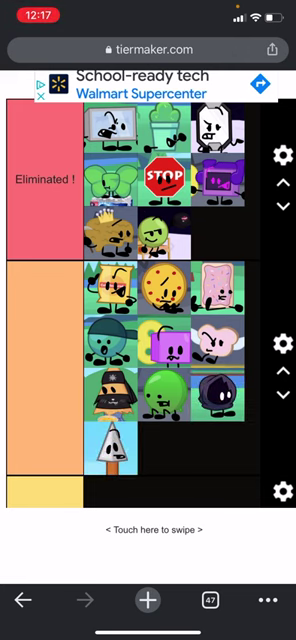
scroll(148, 320, "down", 3)
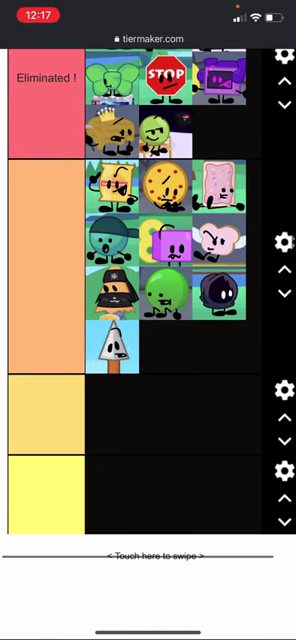
Move the pink toast, purple box, cookie and teal ball from orange into the light-orange tier.
left_click_drag(218, 187, 168, 365)
left_click_drag(112, 240, 165, 345)
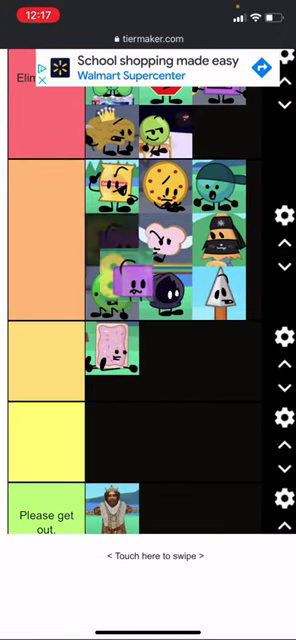
left_click_drag(165, 187, 220, 347)
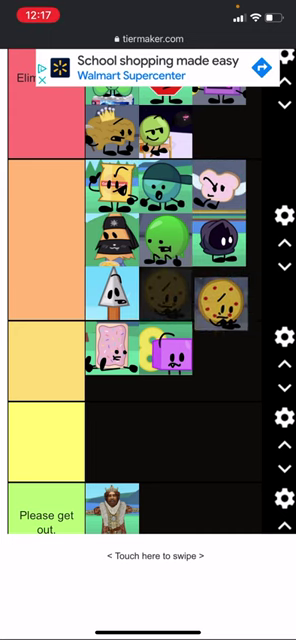
left_click_drag(165, 187, 112, 350)
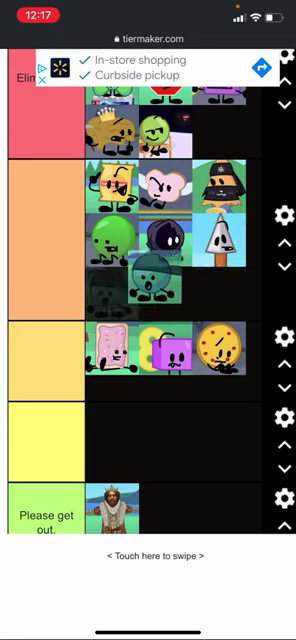
scroll(148, 300, "down", 5)
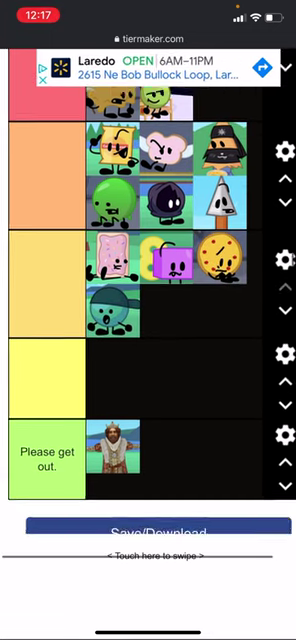